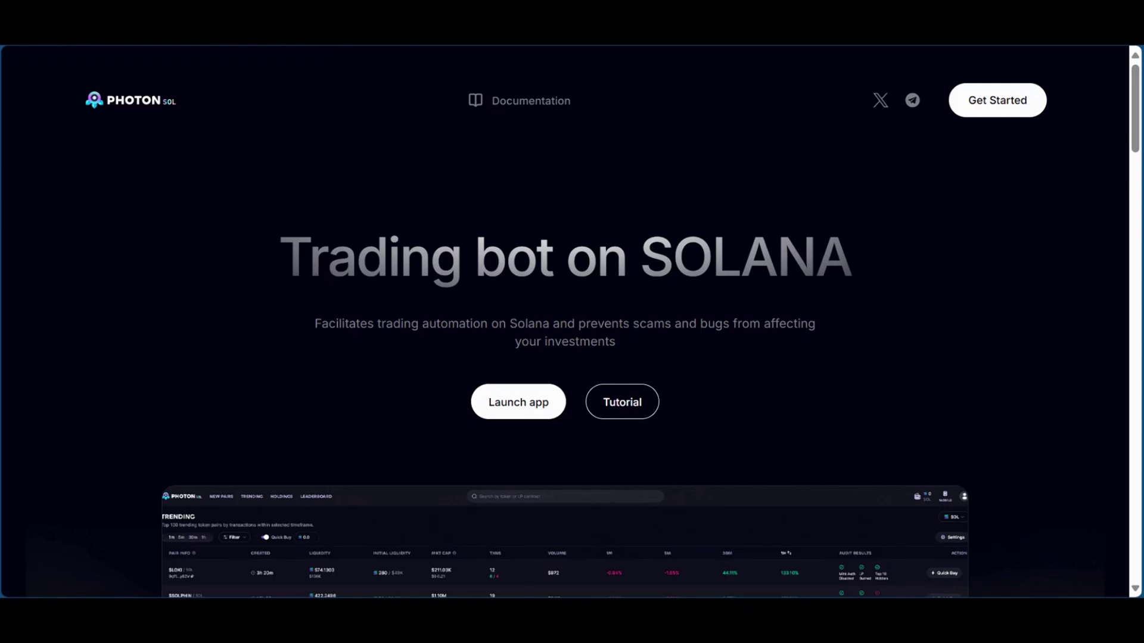
# - Go from the Photon landing page through Get Started to the wallet-connection page
pyautogui.click(544, 129)
pyautogui.click(525, 408)
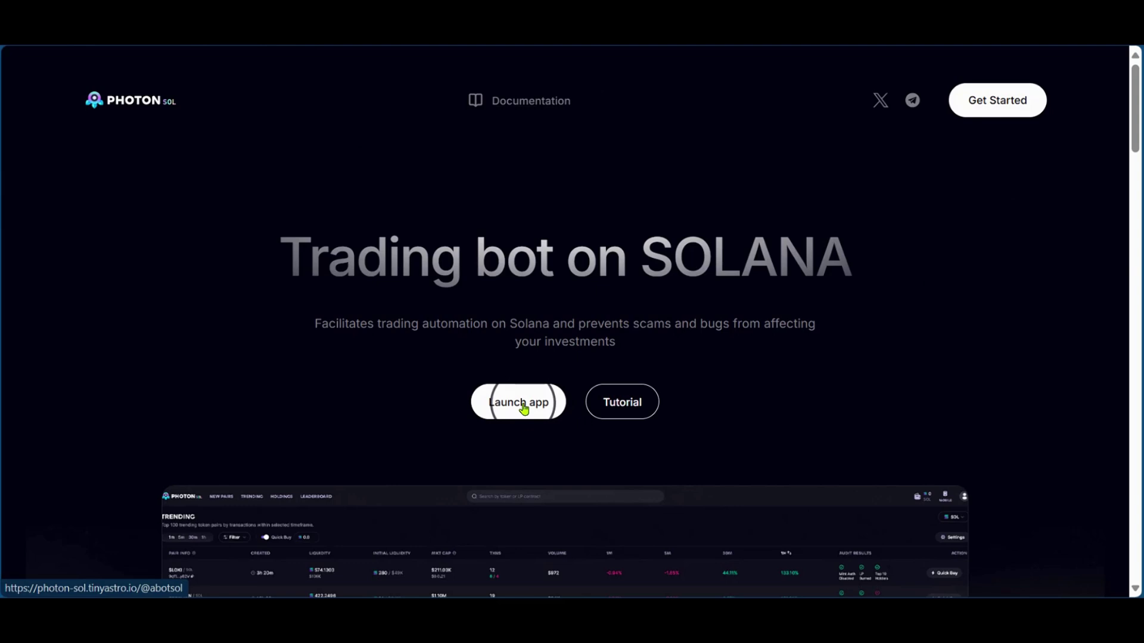
pyautogui.click(979, 91)
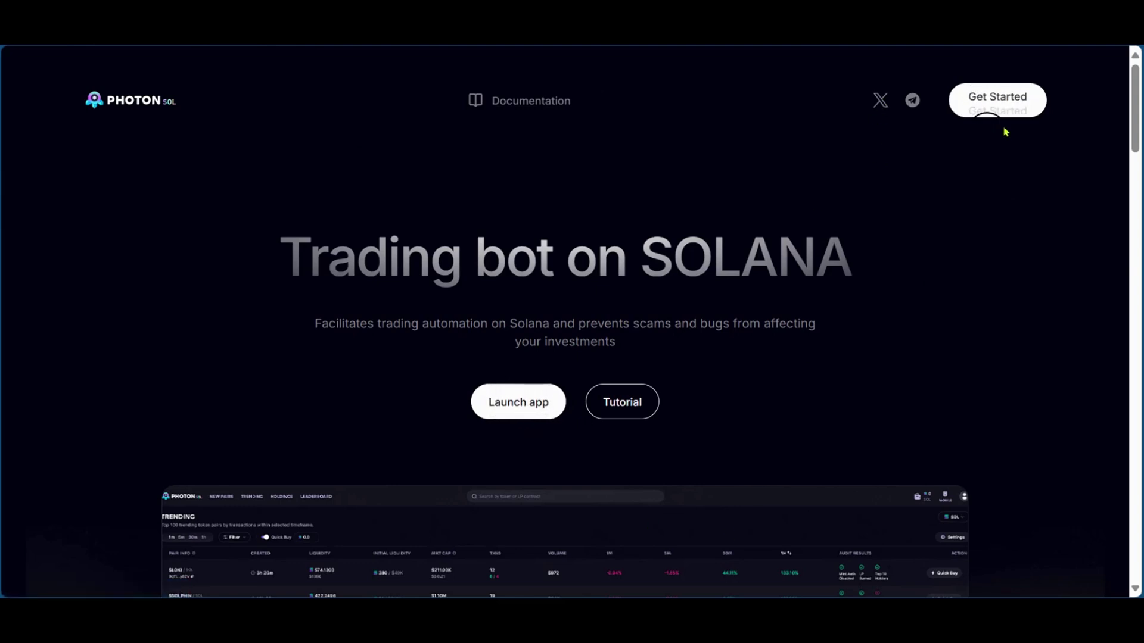
pyautogui.click(1010, 106)
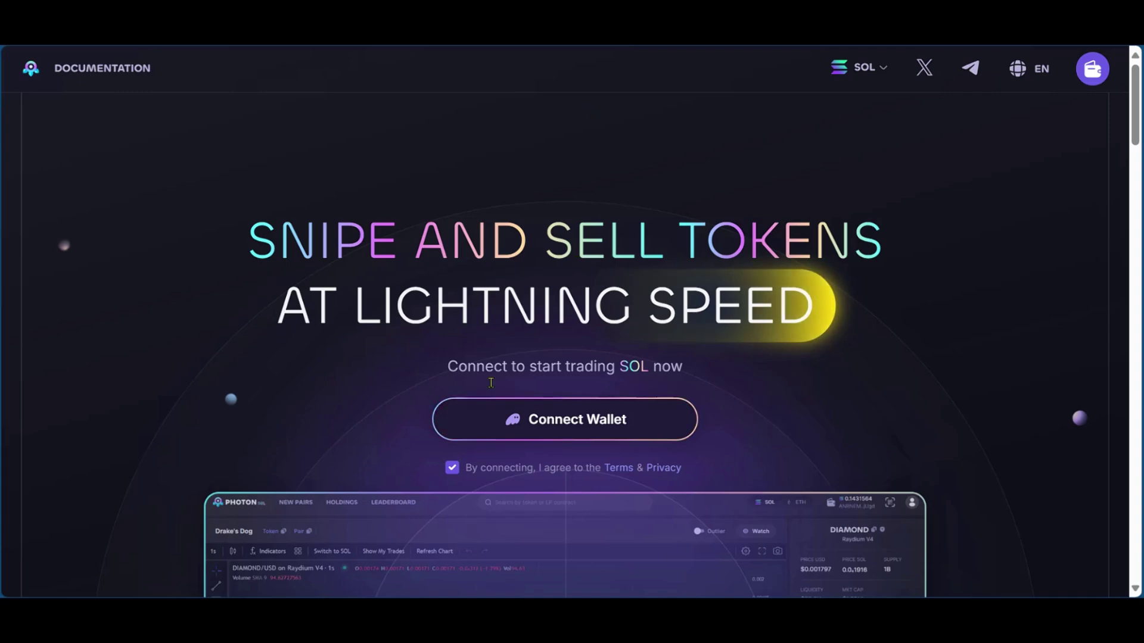
# - Choose Connect Wallet so the Phantom Wallet popup asks for its password
pyautogui.click(557, 423)
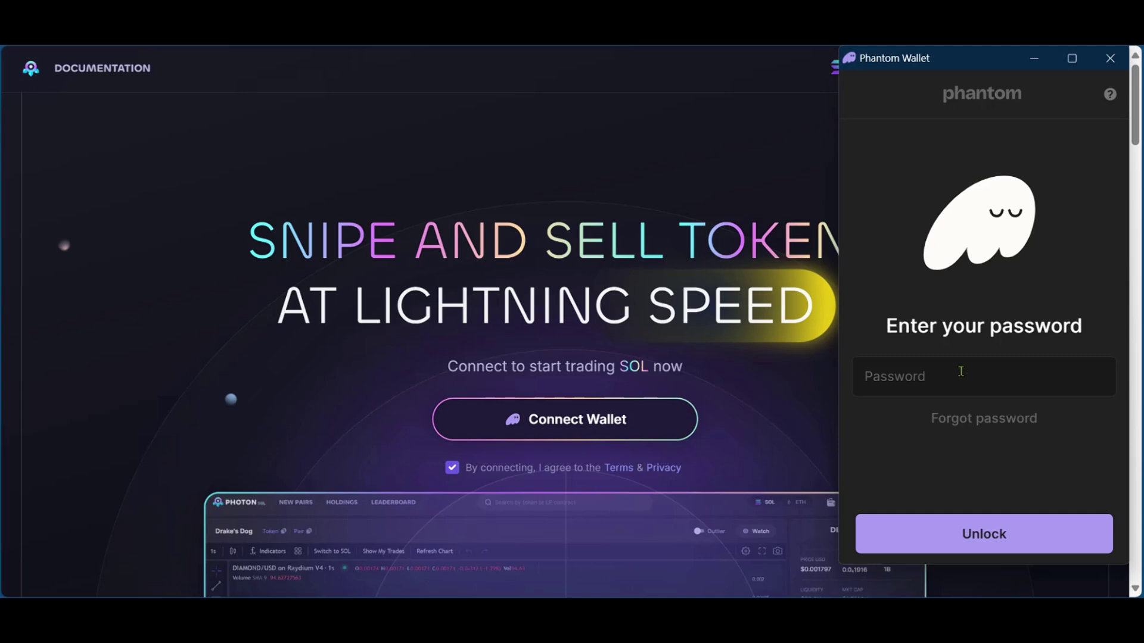
# - Paste the wallet password to unlock Phantom and approve the connection to photon-sol.tinyastro.io
pyautogui.hotkey('ctrl', 'v')
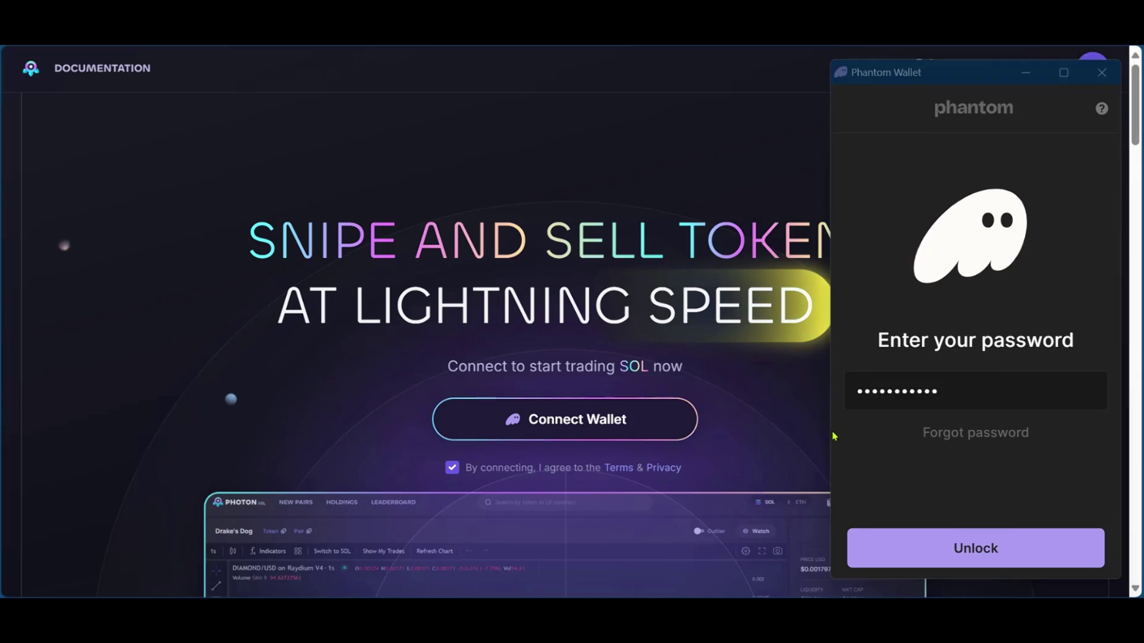
pyautogui.click(914, 548)
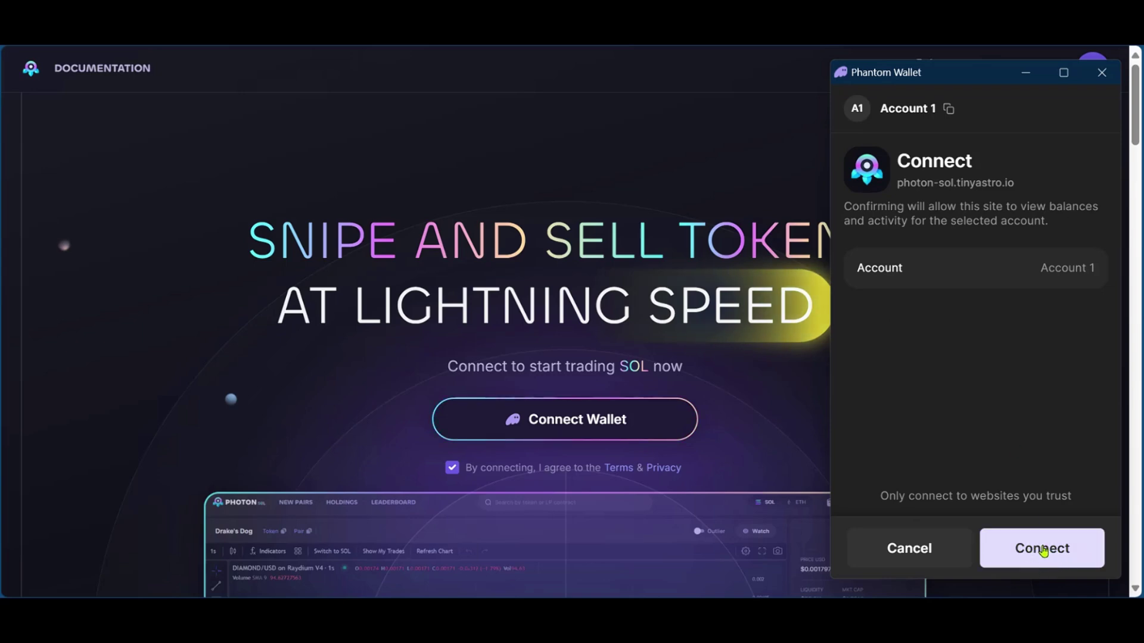
pyautogui.click(1047, 551)
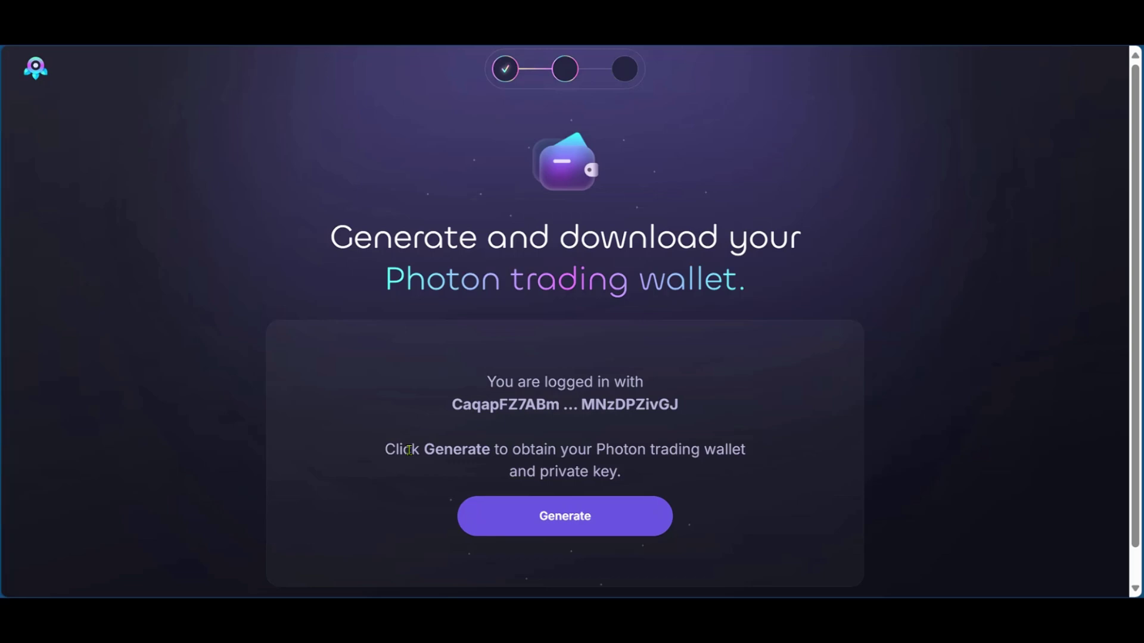
# - Generate the Photon trading wallet to show its address and private-key step
pyautogui.click(551, 522)
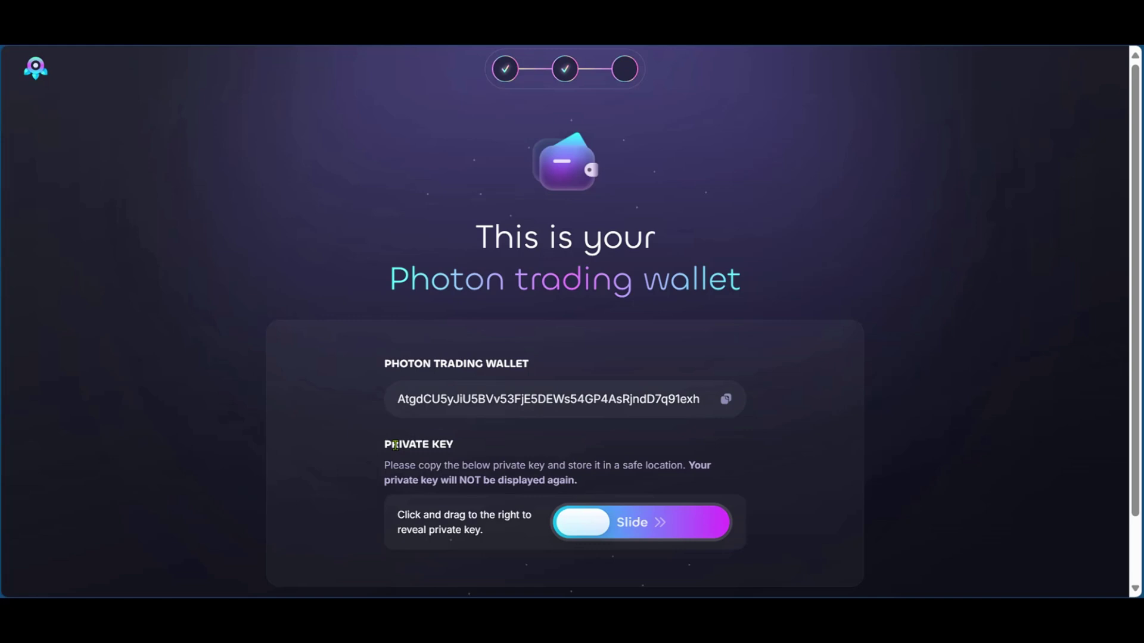
# - Slide to reveal the trading wallet's private key, then continue past it
pyautogui.scroll(-2, 638, 438)
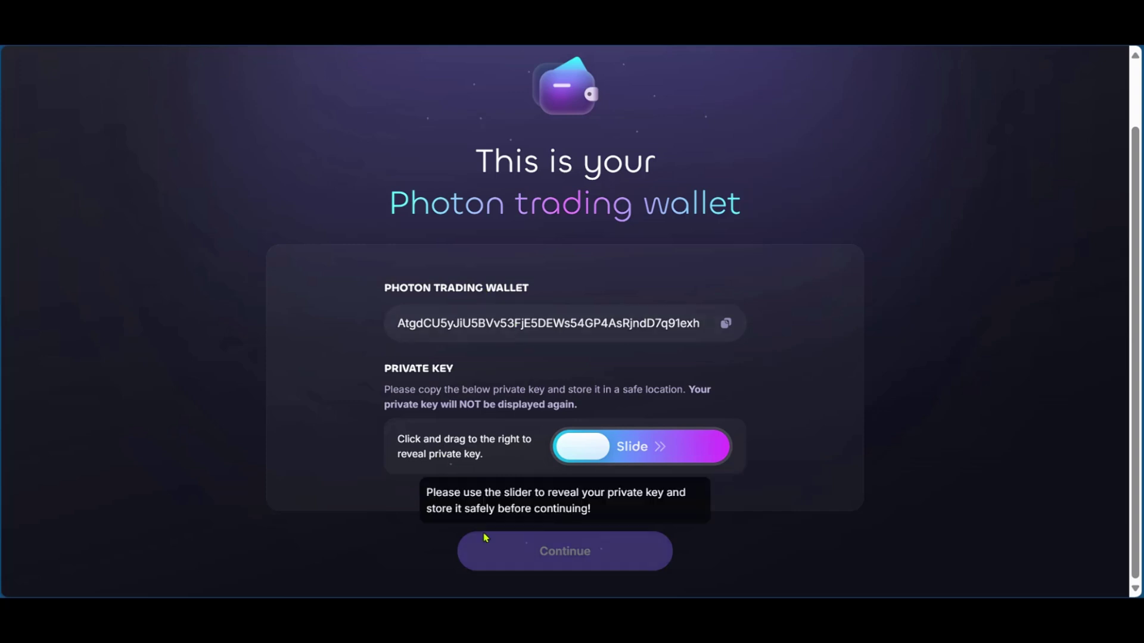
pyautogui.moveTo(582, 446); pyautogui.dragTo(711, 447)
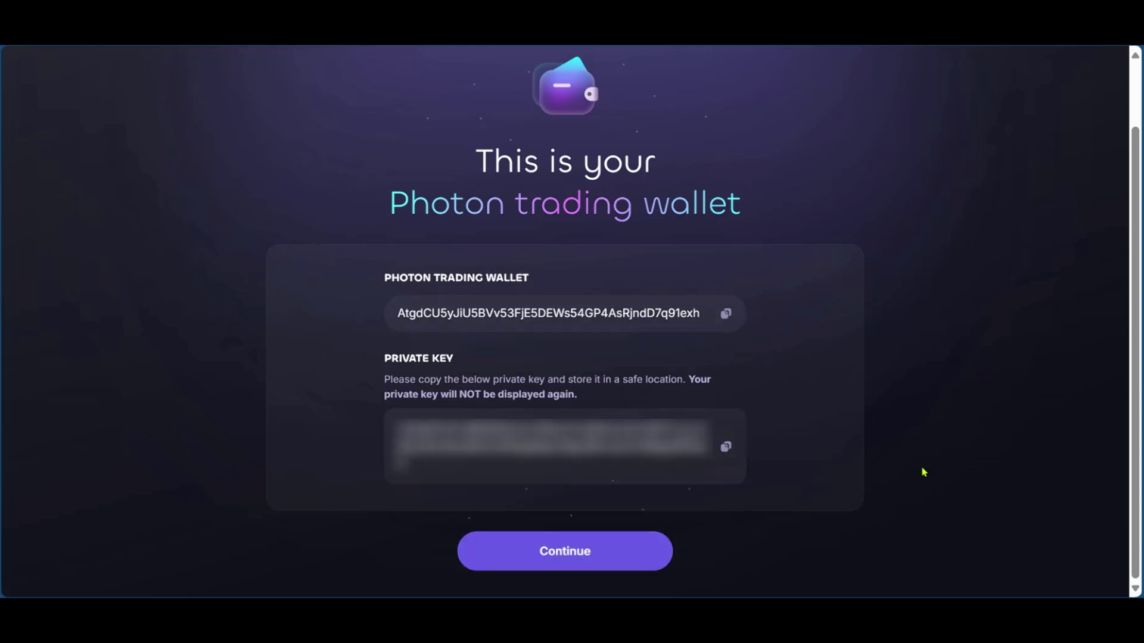
pyautogui.click(576, 558)
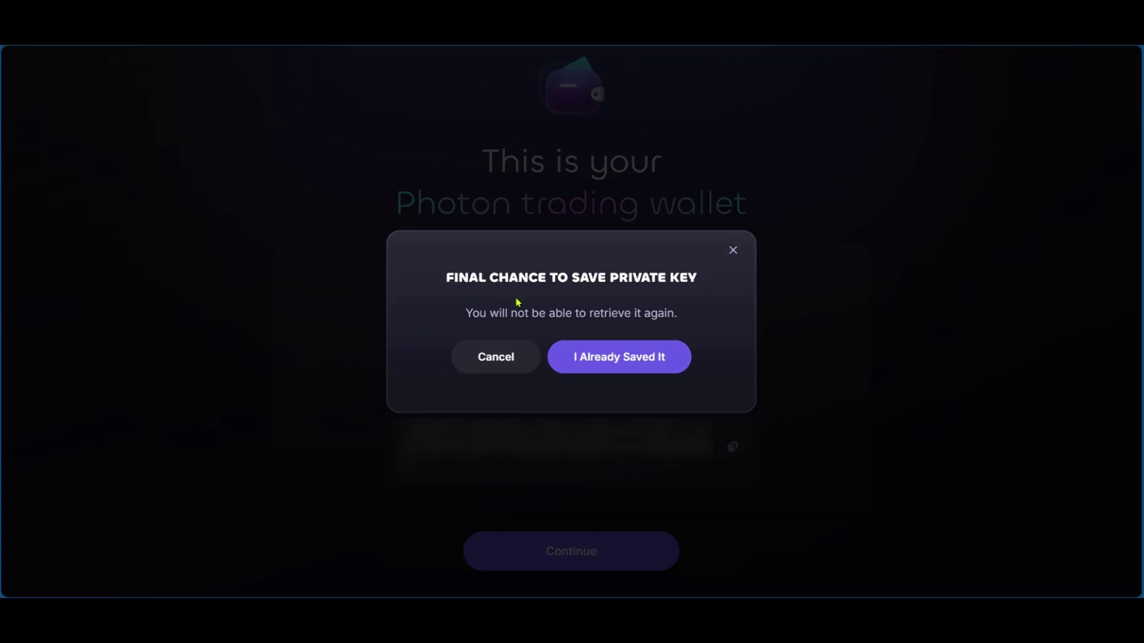
# - Confirm the private key is saved and continue past the 0 SOL balance check
pyautogui.click(621, 361)
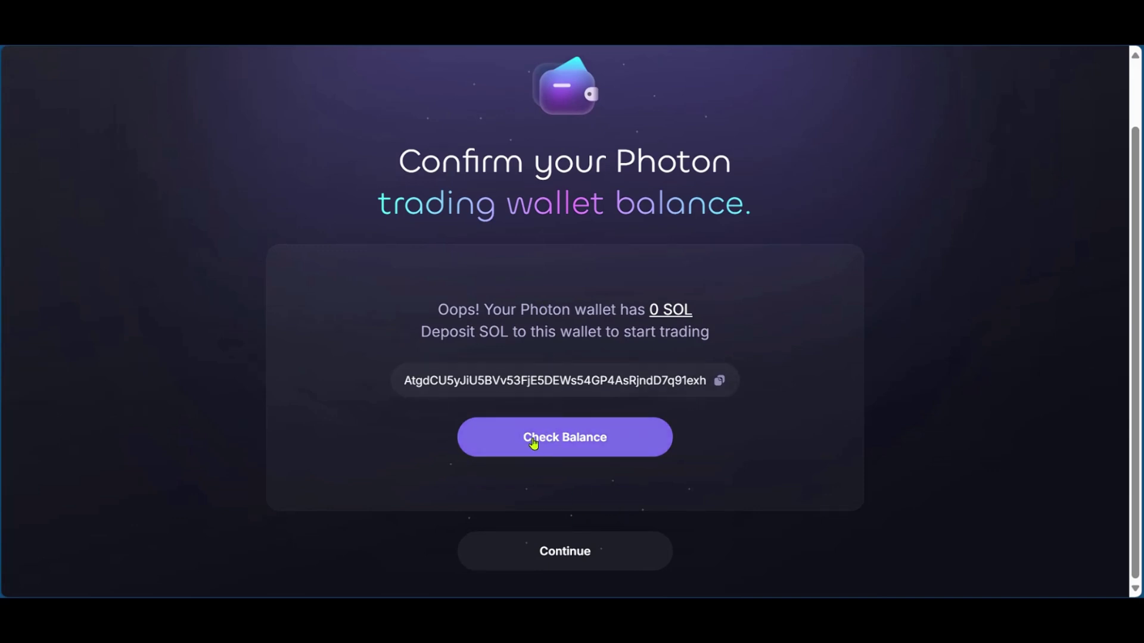
pyautogui.click(564, 551)
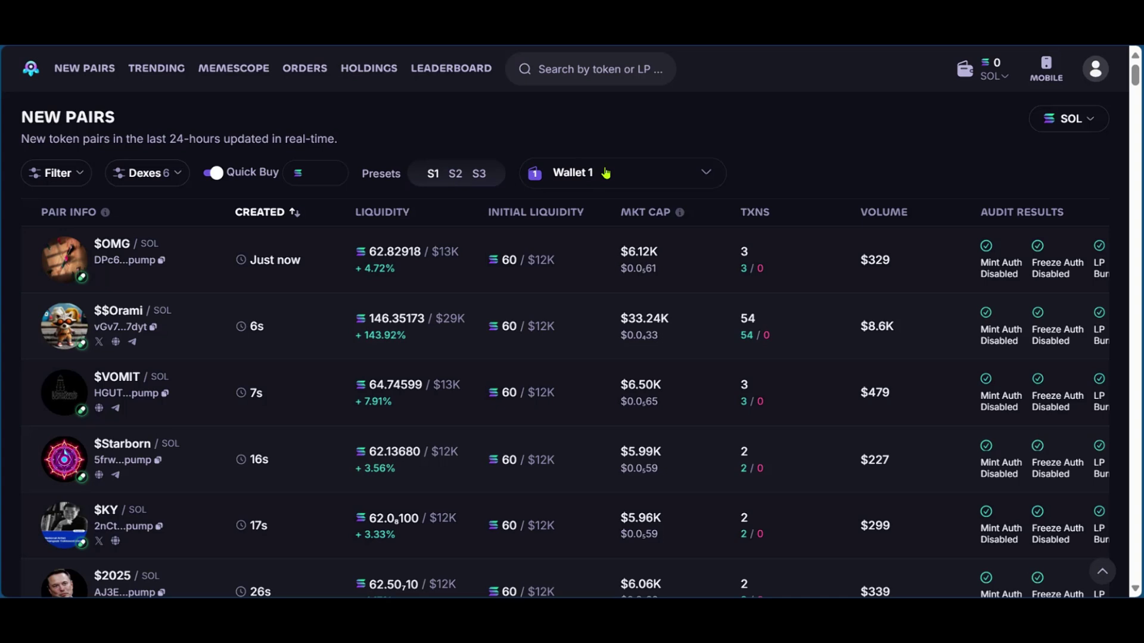
pyautogui.click(597, 172)
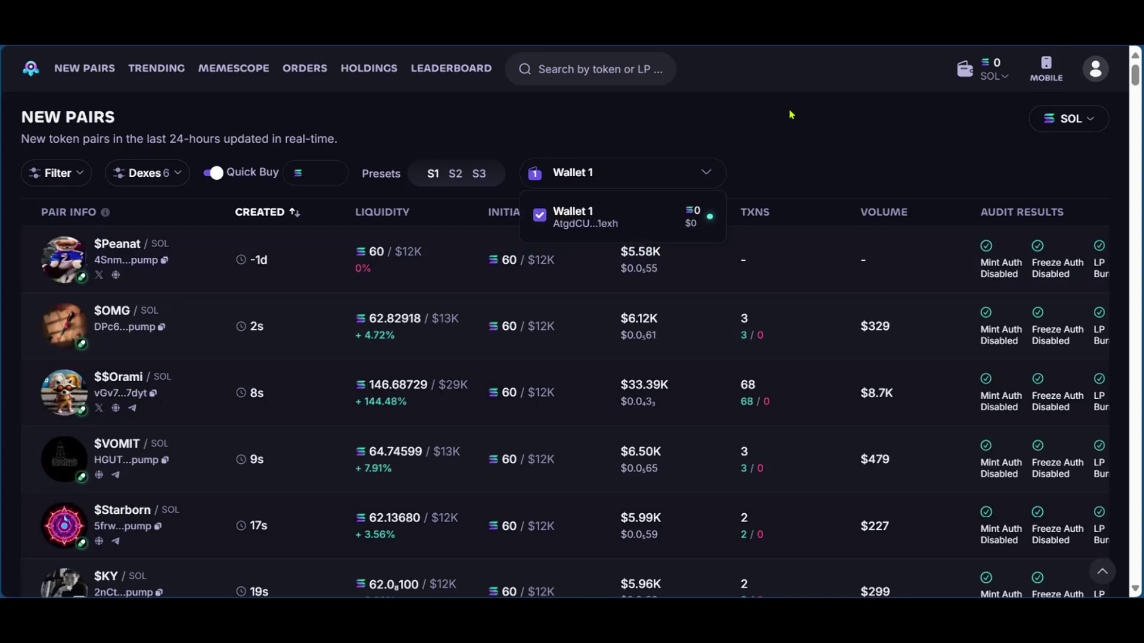
pyautogui.click(742, 90)
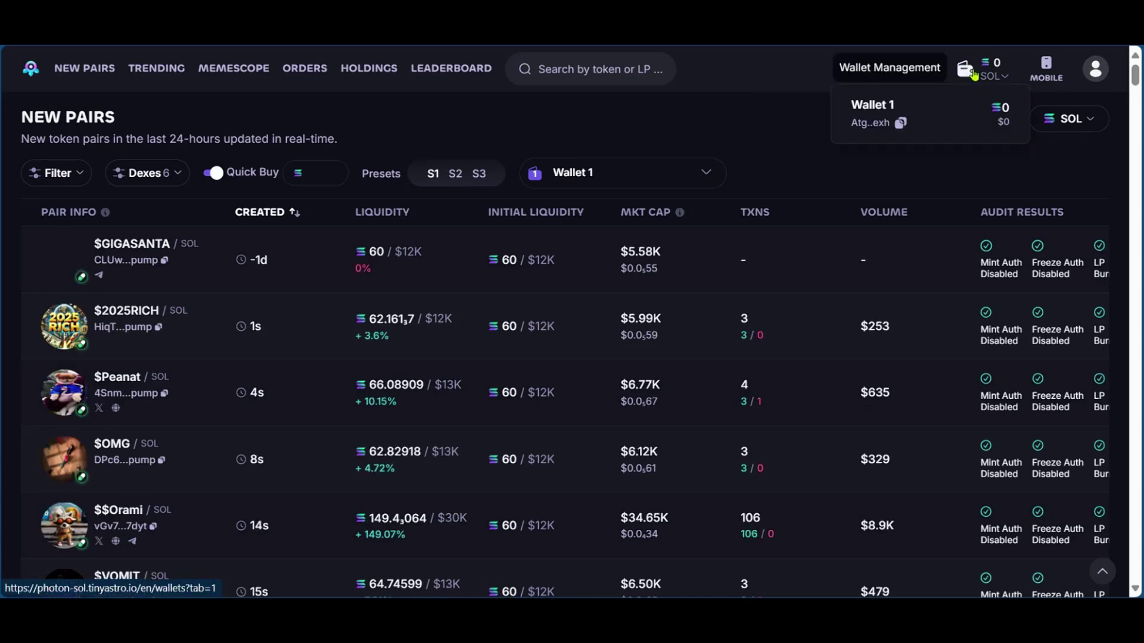
# - In Wallet Management's Deposit tab, pick 'Deposit with MoonPay' for Wallet 1
pyautogui.click(956, 79)
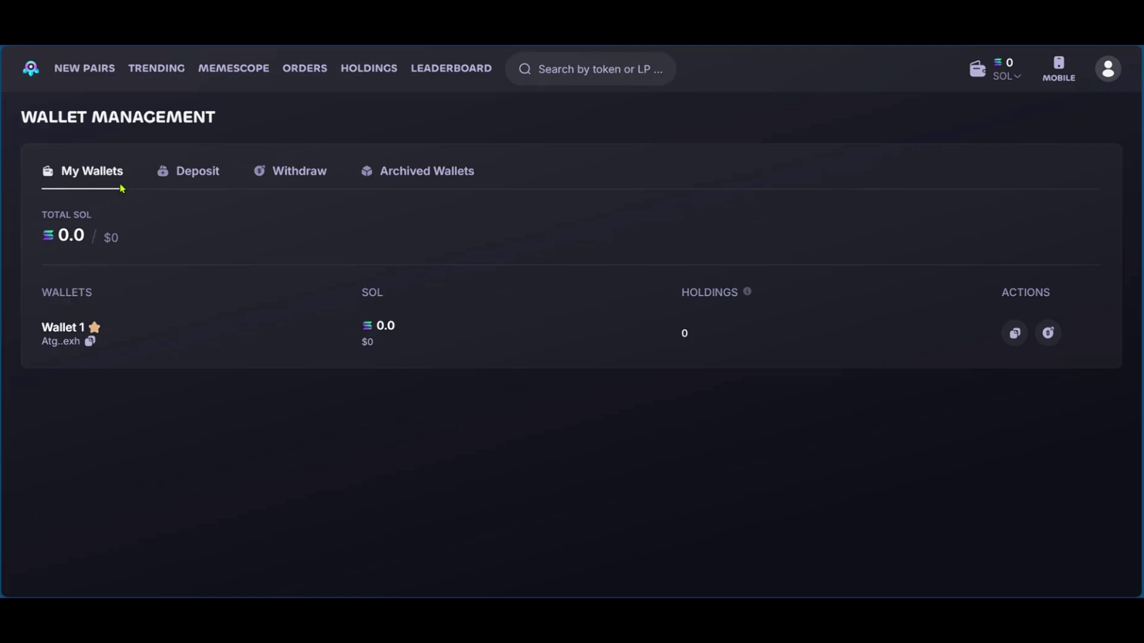
pyautogui.click(181, 181)
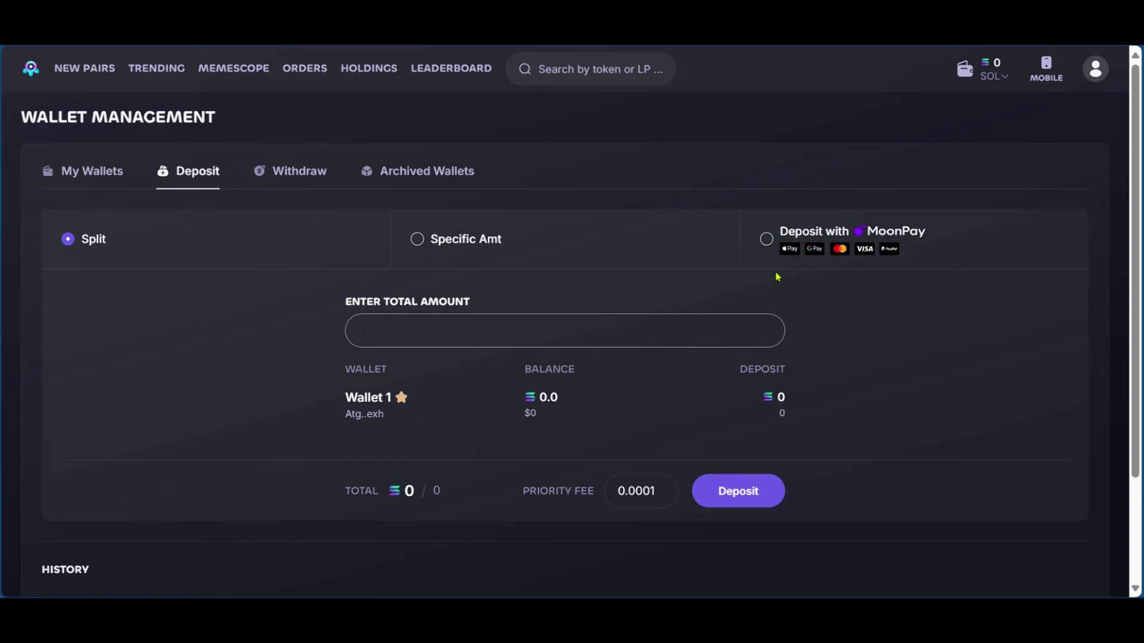
pyautogui.click(416, 240)
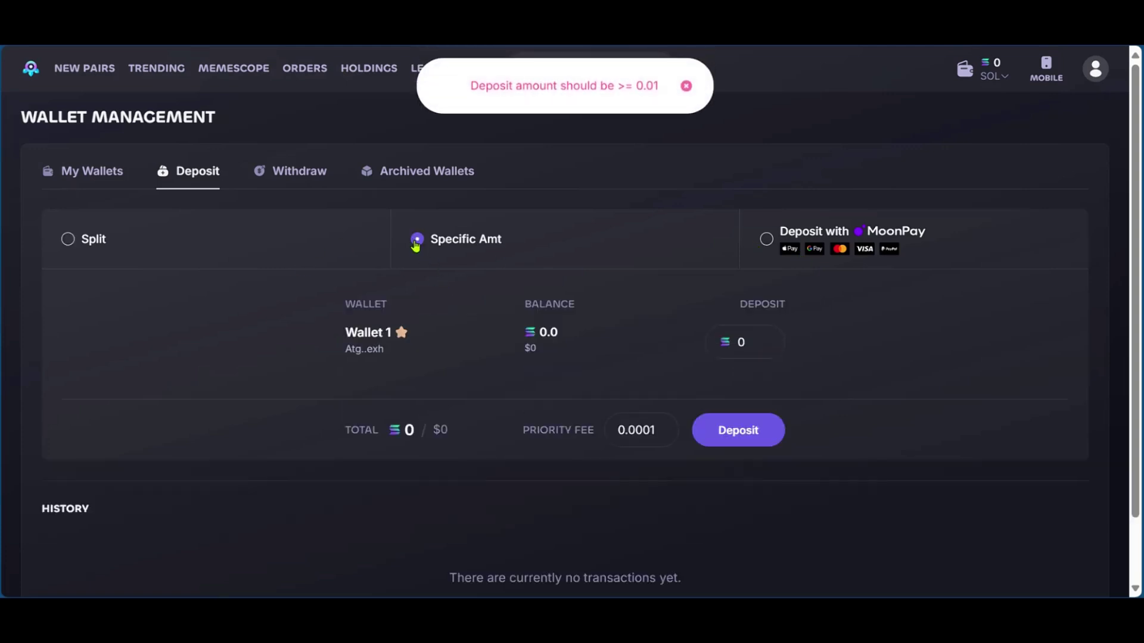
pyautogui.click(766, 239)
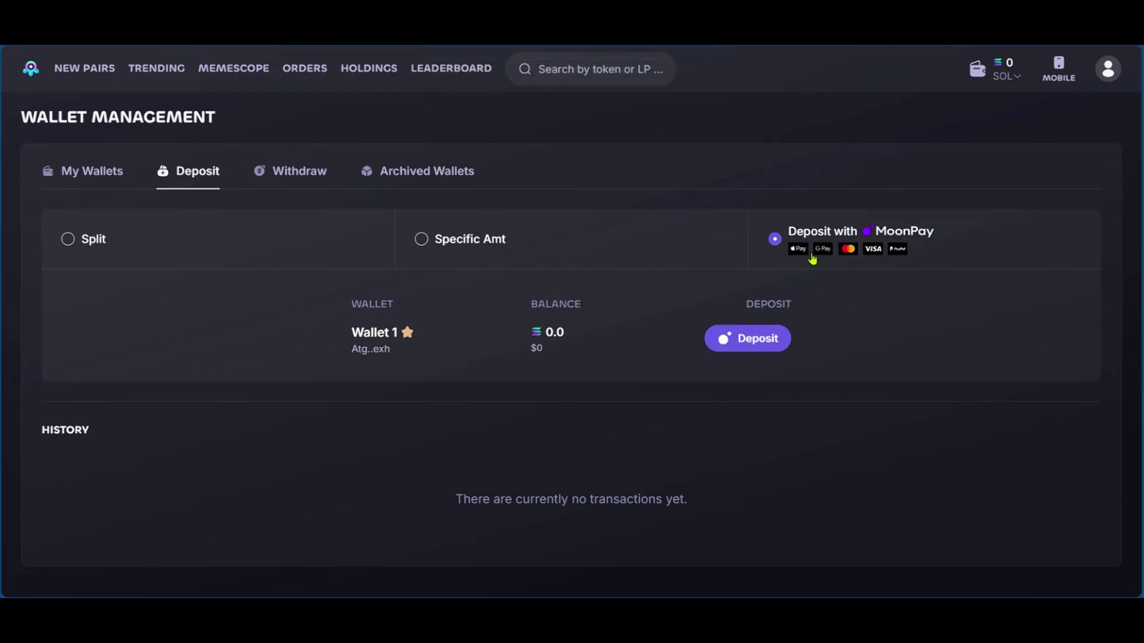
# - Dismiss the MoonPay loading overlay and switch the deposit back to Specific Amt
pyautogui.click(741, 339)
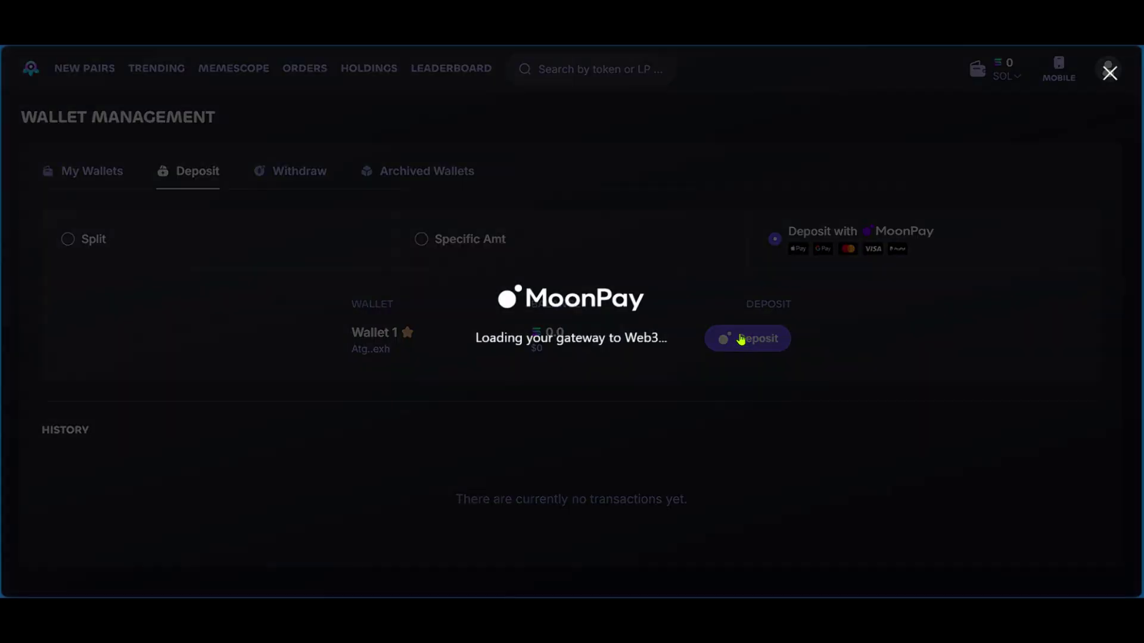
pyautogui.click(575, 341)
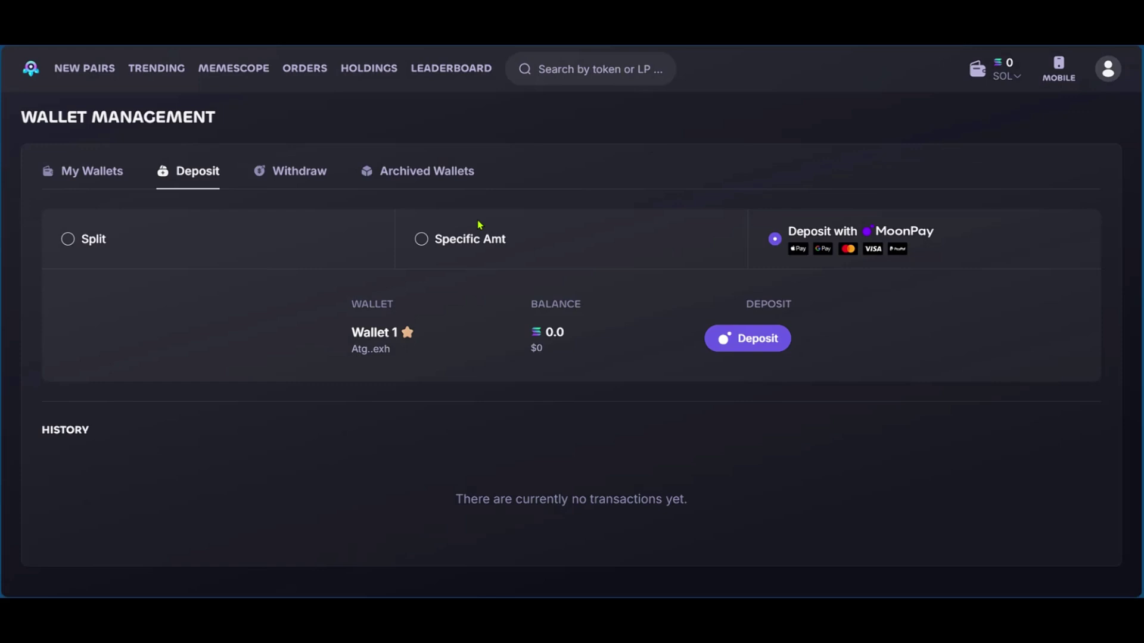
pyautogui.click(421, 240)
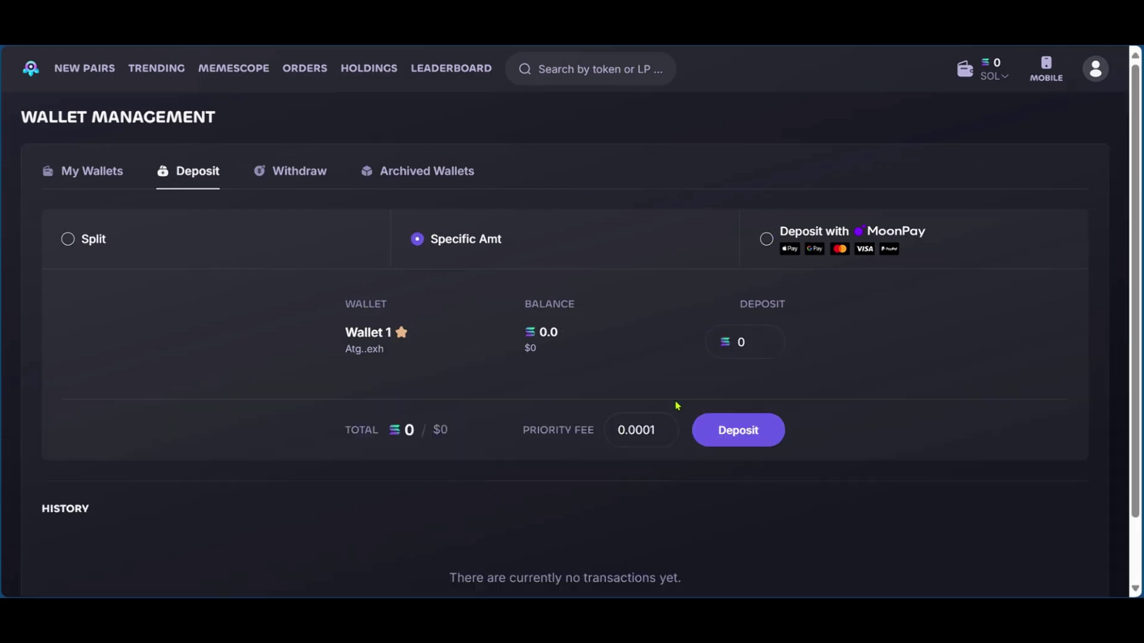
# - Enter 10 SOL as Wallet 1's deposit amount and submit the deposit
pyautogui.click(748, 341)
pyautogui.press('BackSpace')
pyautogui.click(734, 440)
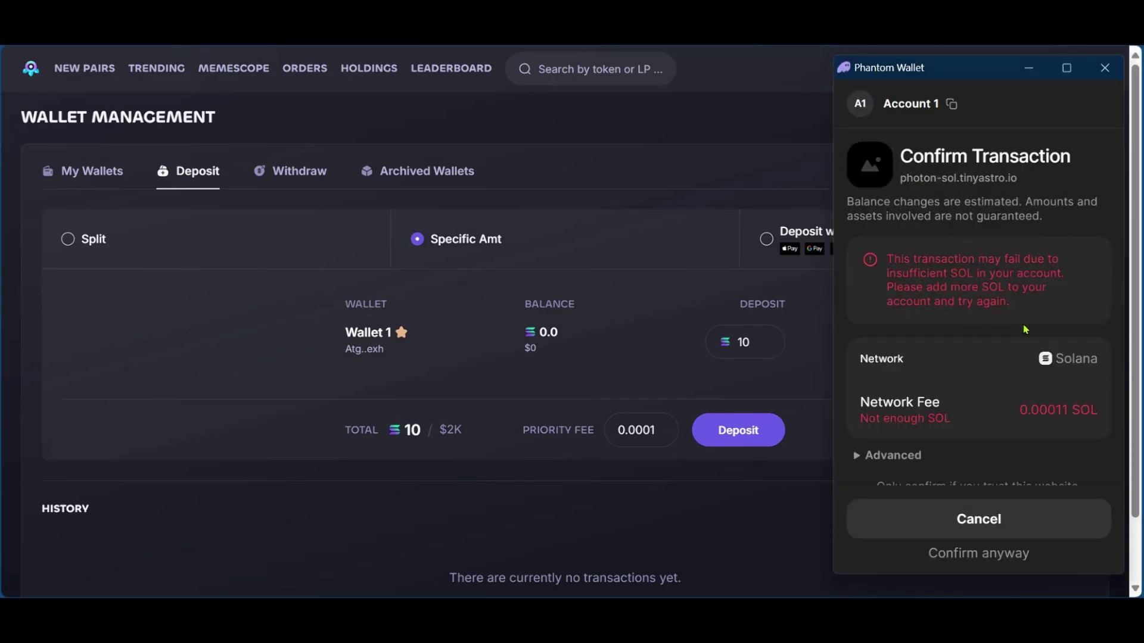
# - Cancel the 10 SOL deposit in the Phantom Confirm Transaction popup
pyautogui.scroll(-1, 976, 374)
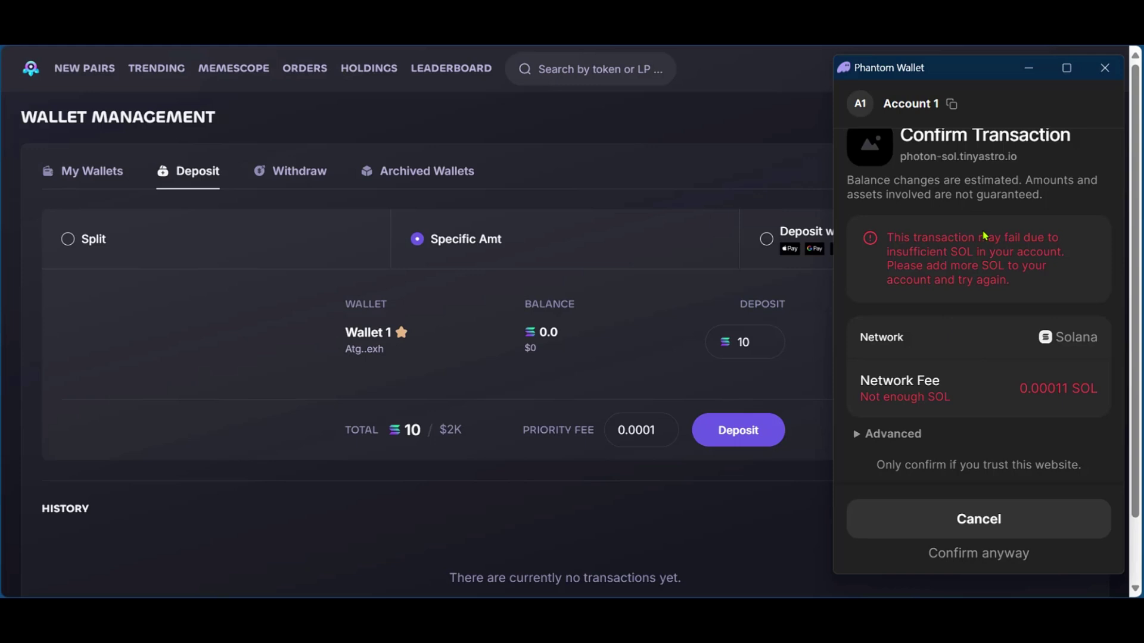
pyautogui.click(980, 517)
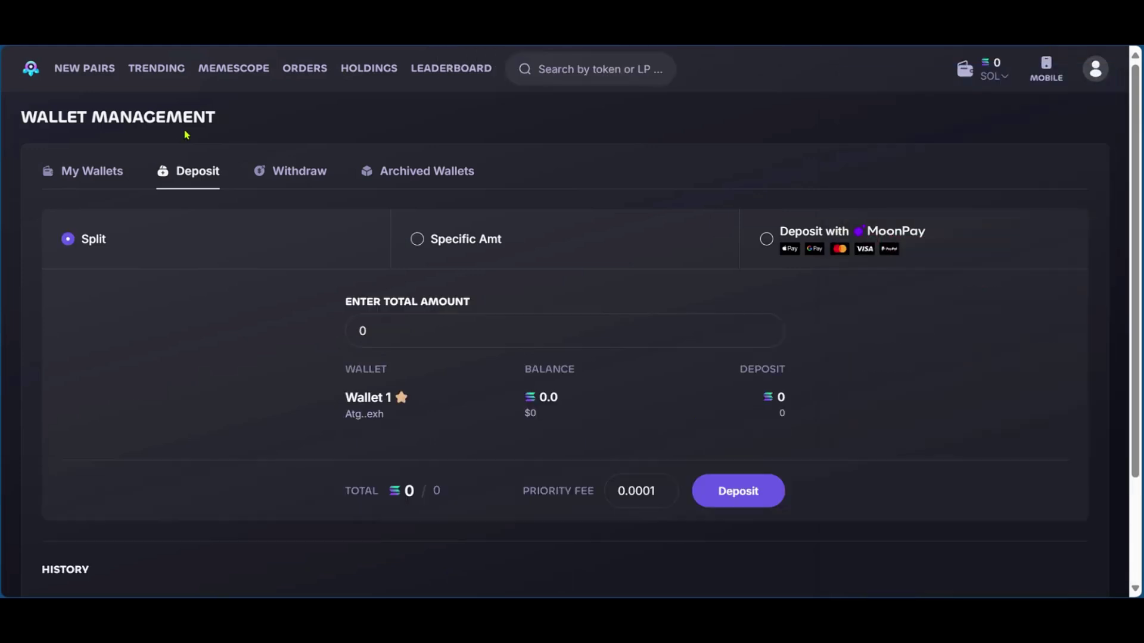
# - Show the Withdraw form in Wallet Management, with its 0.0001 priority fee
pyautogui.click(296, 186)
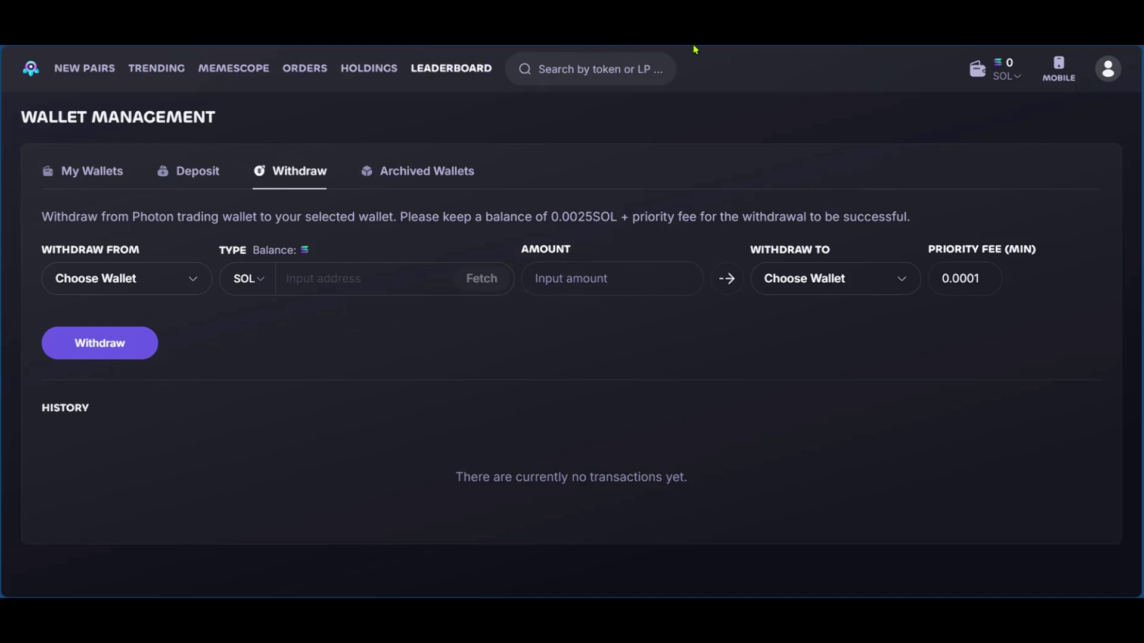
# - Browse the New Pairs list and open the $NRN (AI Arena) token's trading page
pyautogui.click(74, 70)
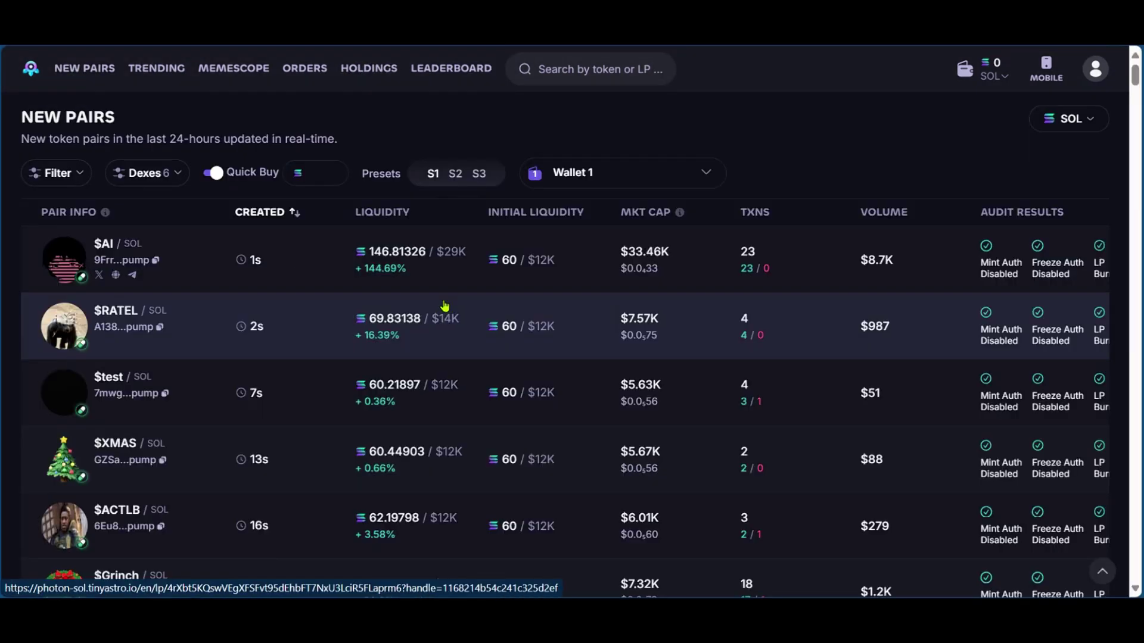
pyautogui.scroll(-4, 444, 306)
pyautogui.scroll(-9, 443, 311)
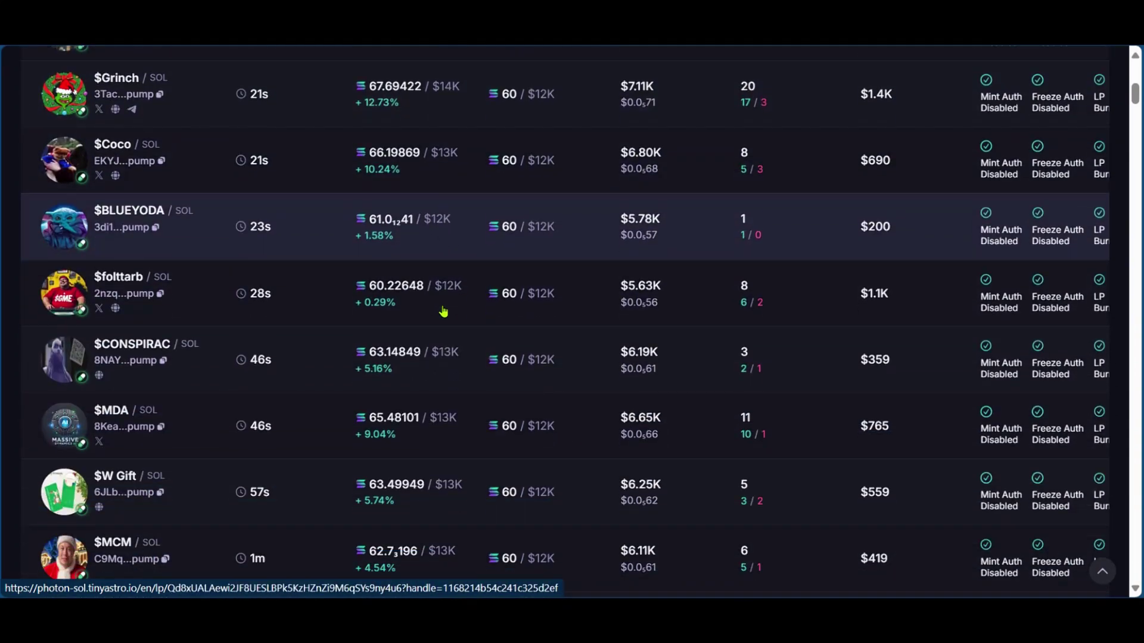
pyautogui.scroll(-5, 428, 313)
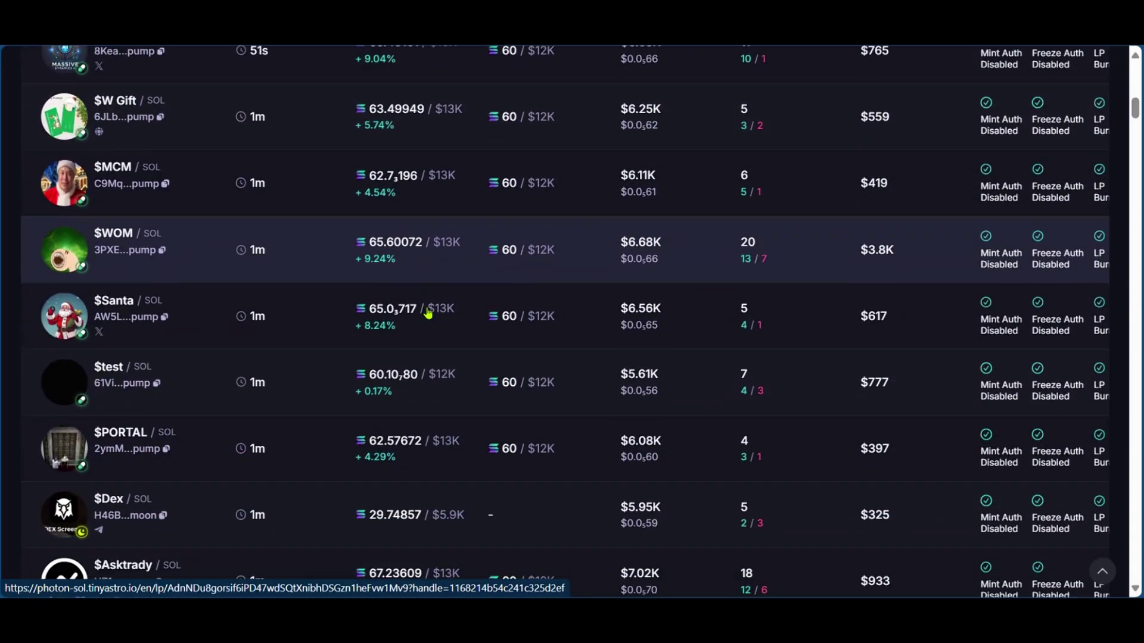
pyautogui.scroll(20, 427, 309)
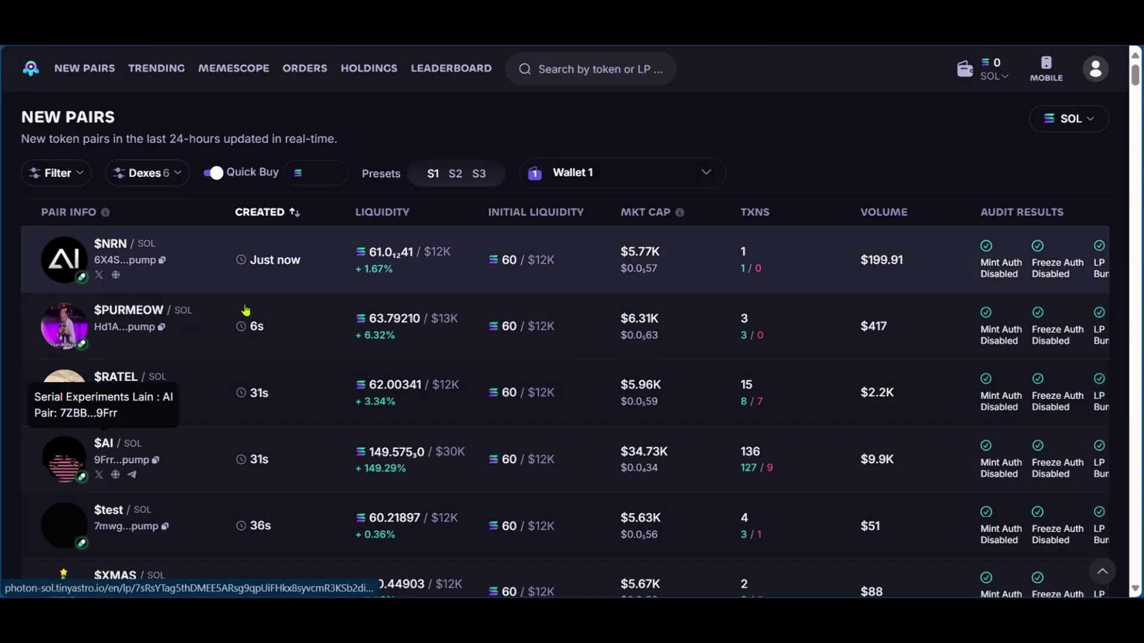
pyautogui.click(98, 272)
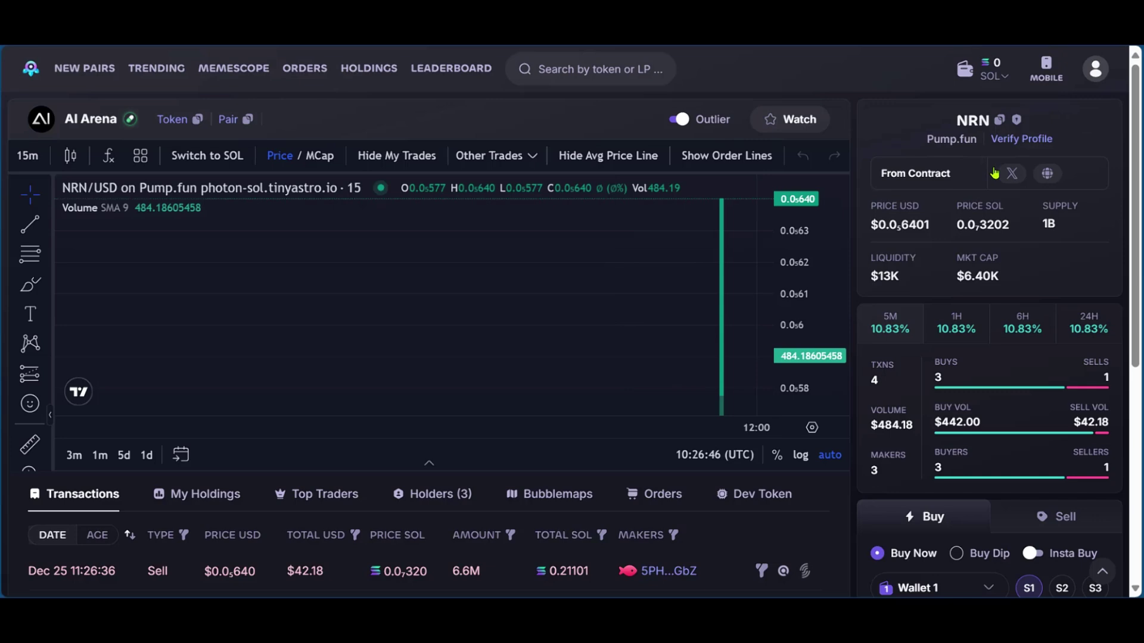
pyautogui.scroll(-5, 1054, 357)
pyautogui.scroll(3, 1054, 360)
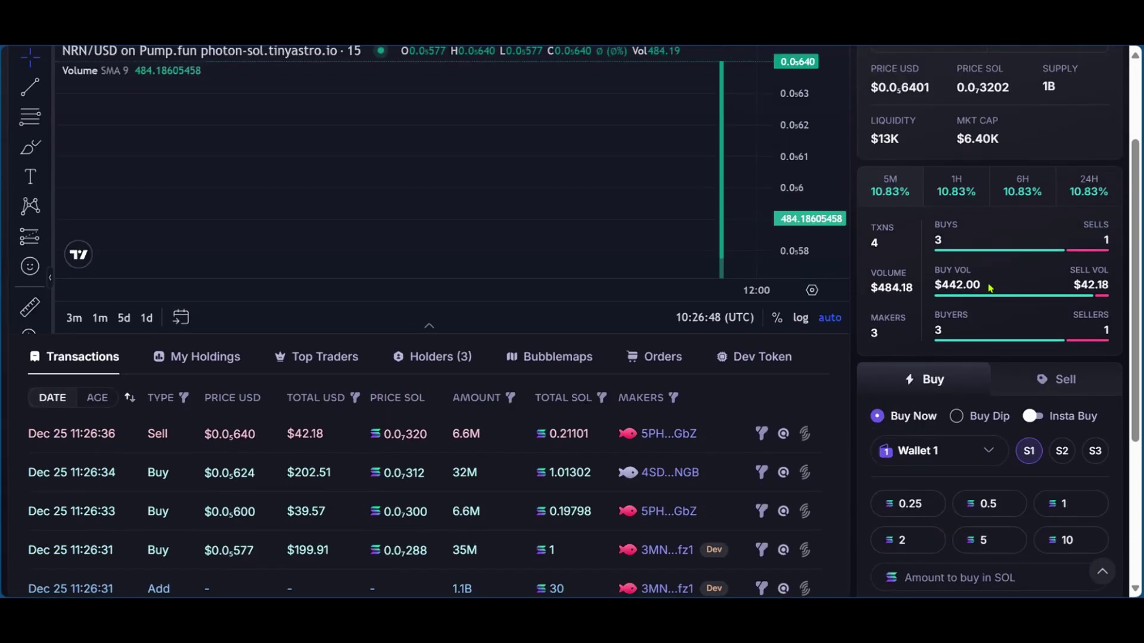
pyautogui.scroll(-2, 983, 286)
pyautogui.scroll(-1, 953, 297)
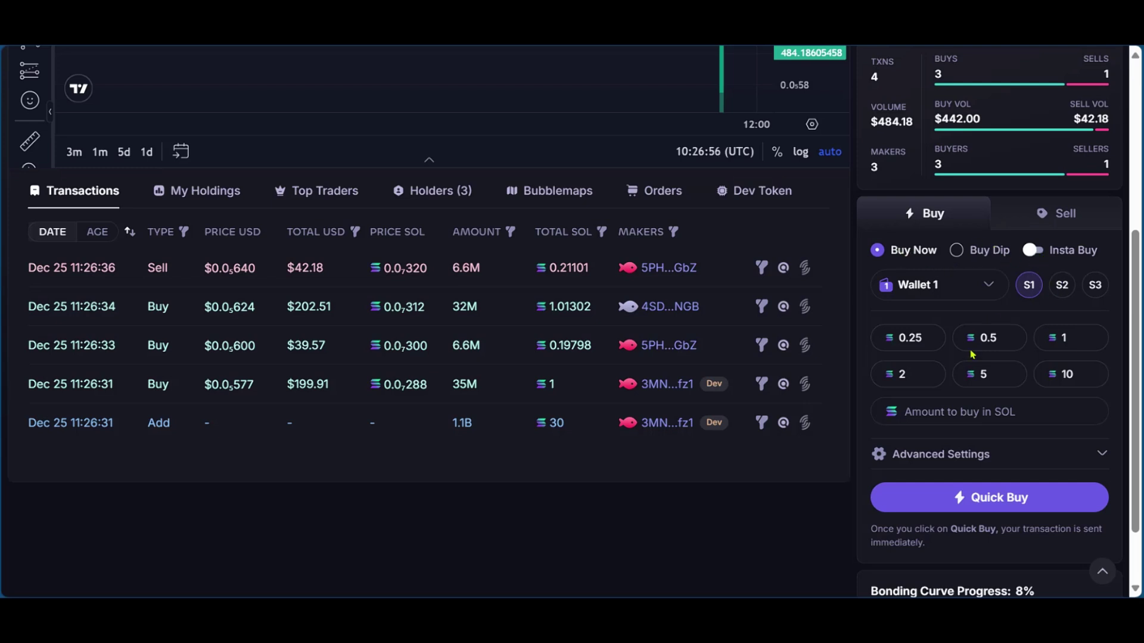
pyautogui.scroll(-2, 998, 494)
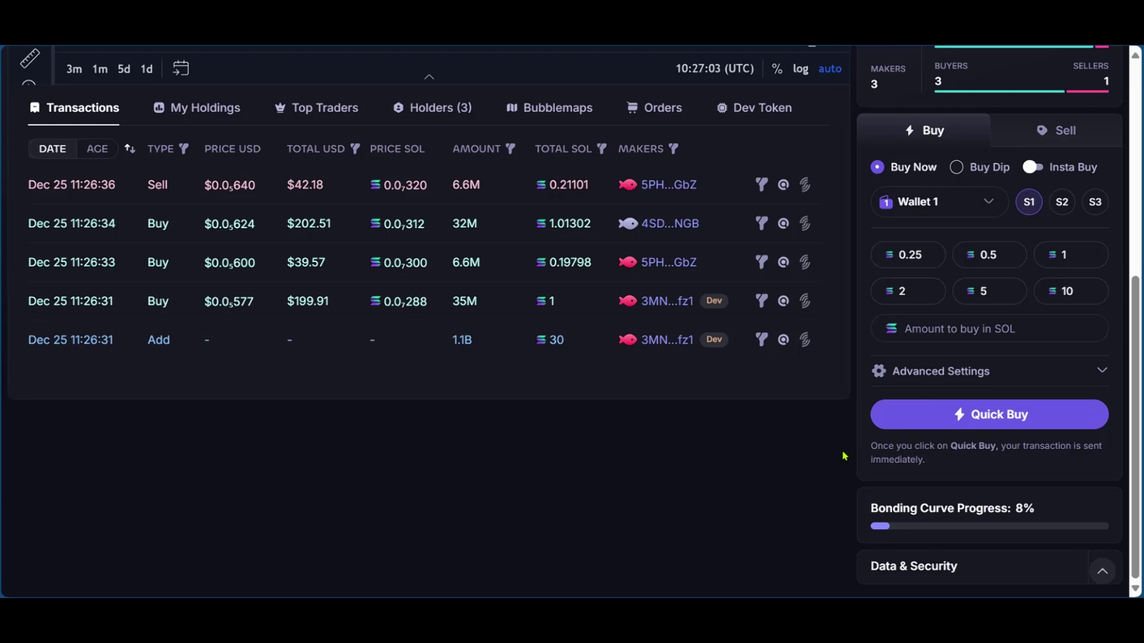
pyautogui.scroll(6, 742, 440)
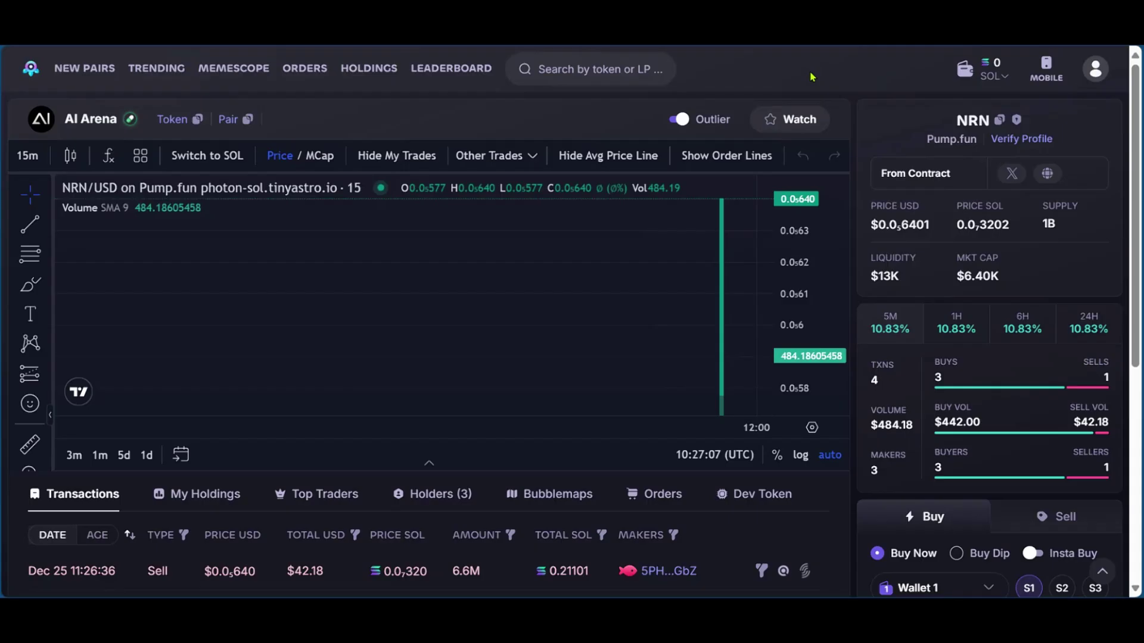